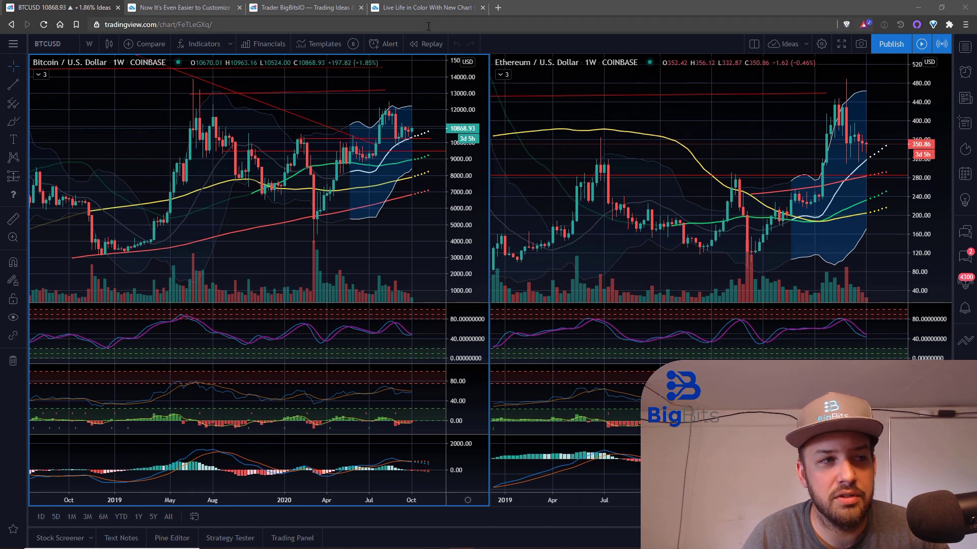
# Check the blog article on adding an indicator to the entire layout, and add the built-in Auto Fib Retracement to the Bitcoin chart.
pyautogui.click(202, 9)
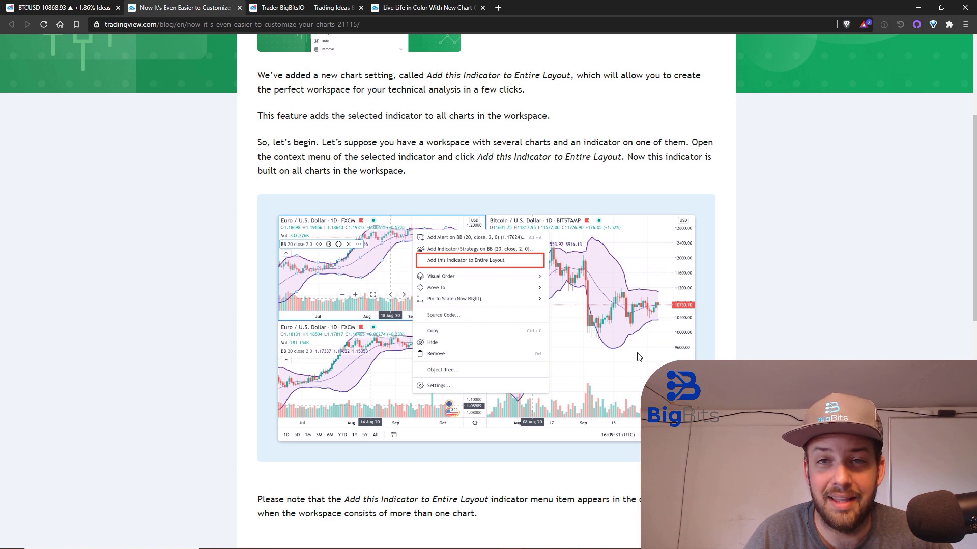
pyautogui.click(51, 7)
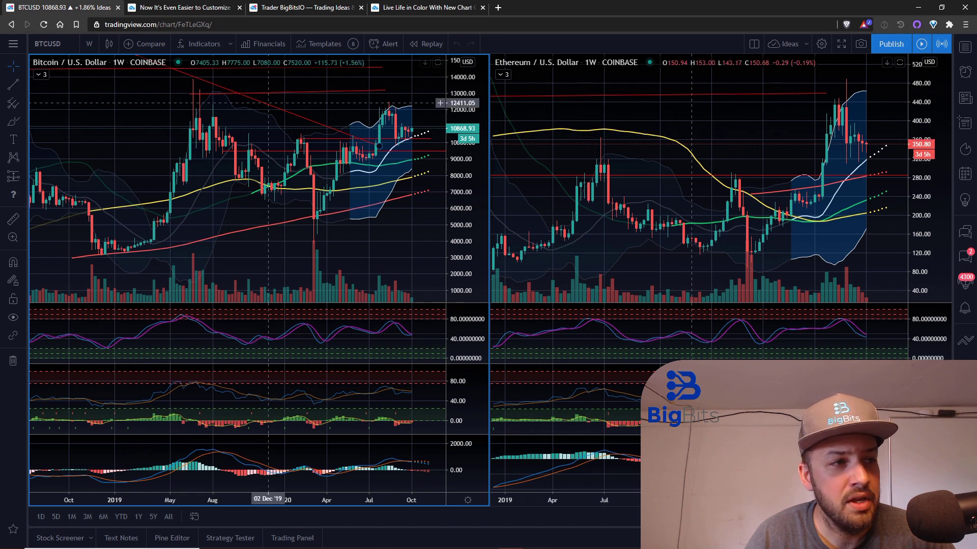
pyautogui.click(212, 47)
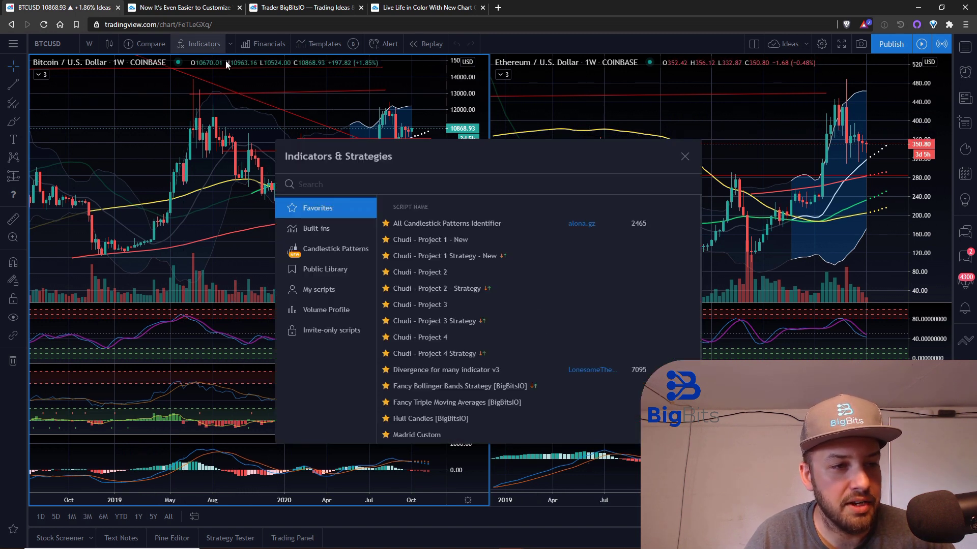
pyautogui.click(335, 231)
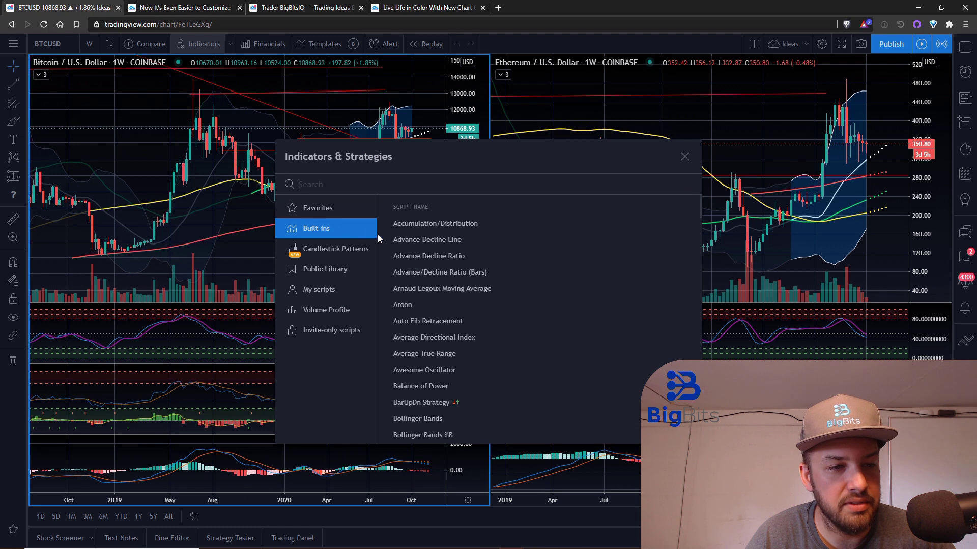
pyautogui.scroll(-2, 481, 265)
pyautogui.scroll(-1, 468, 244)
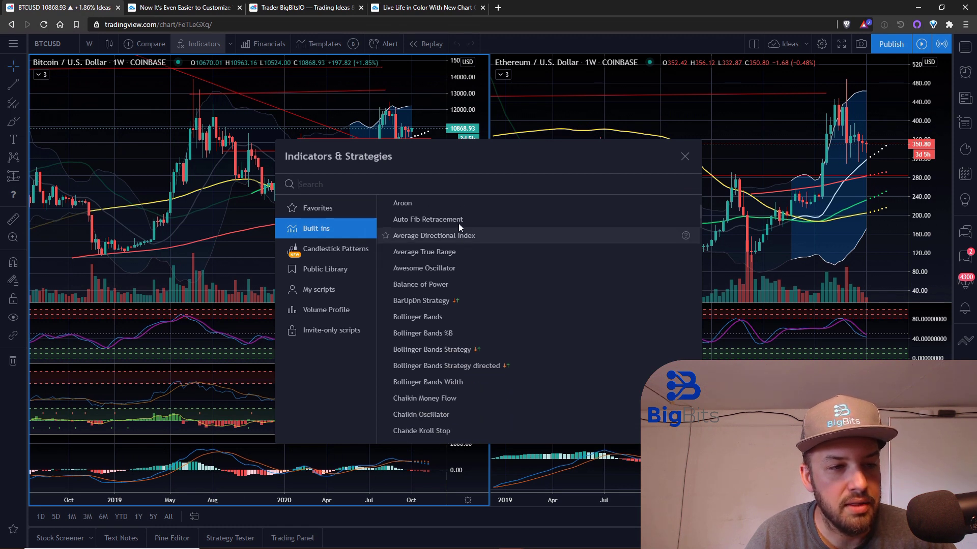
pyautogui.click(458, 218)
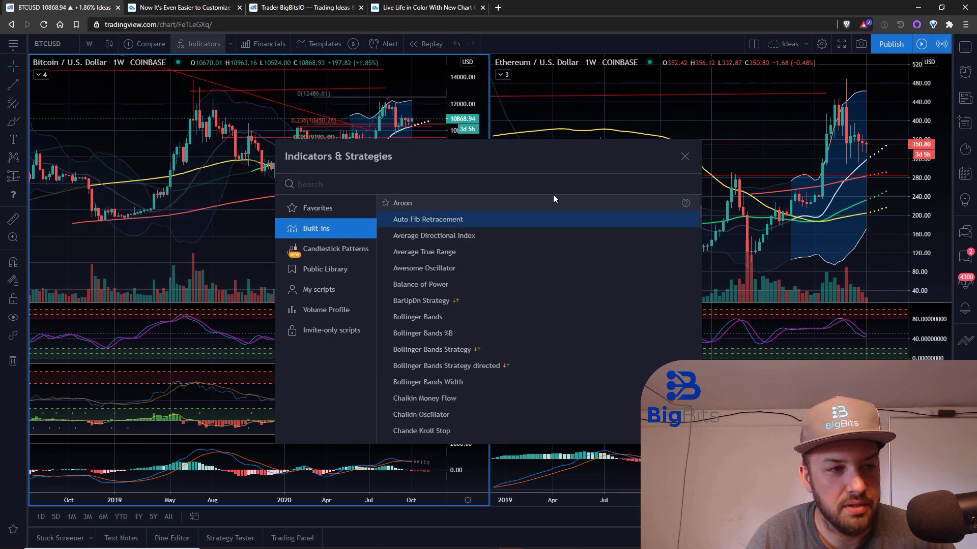
pyautogui.click(684, 156)
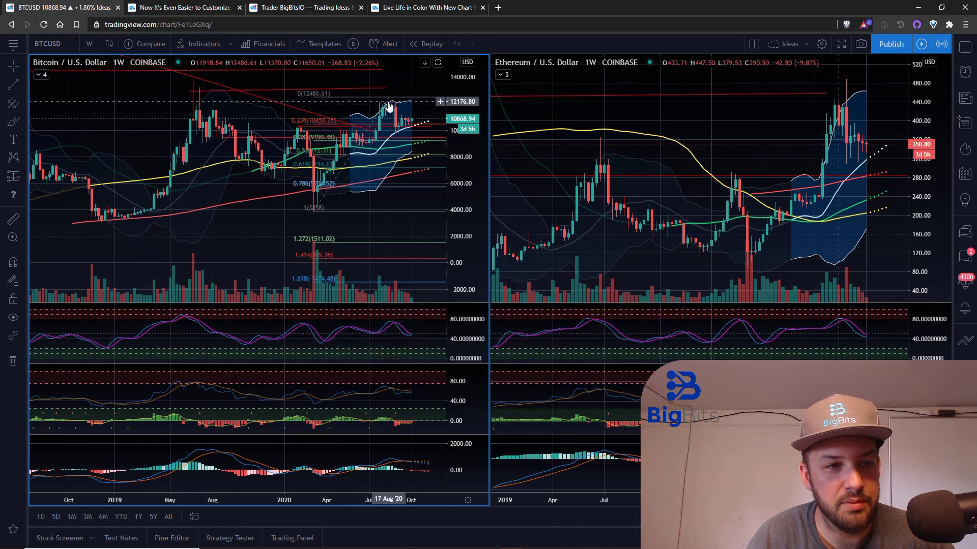
# Expand the Bitcoin chart's indicator legend and add Auto Fib Retracement to the entire layout.
pyautogui.click(39, 75)
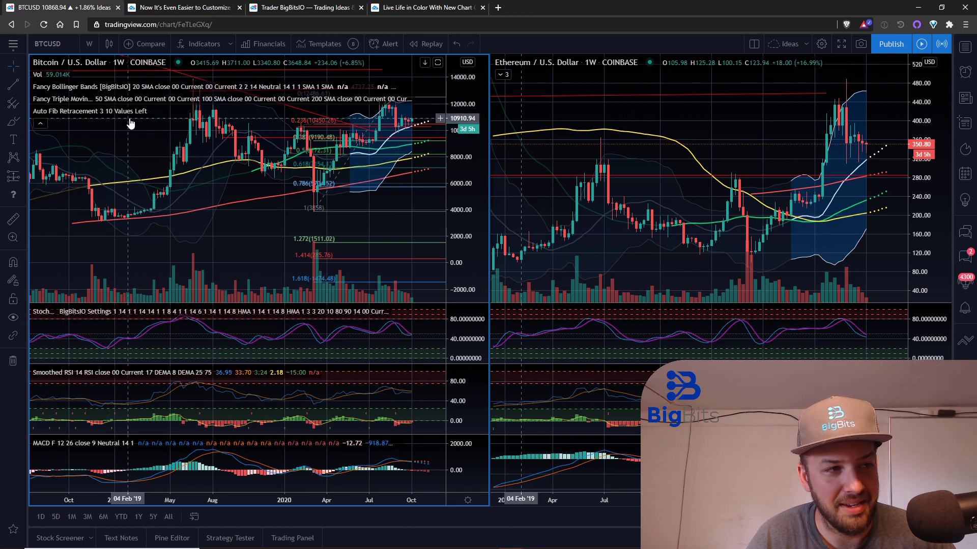
pyautogui.moveTo(161, 112)
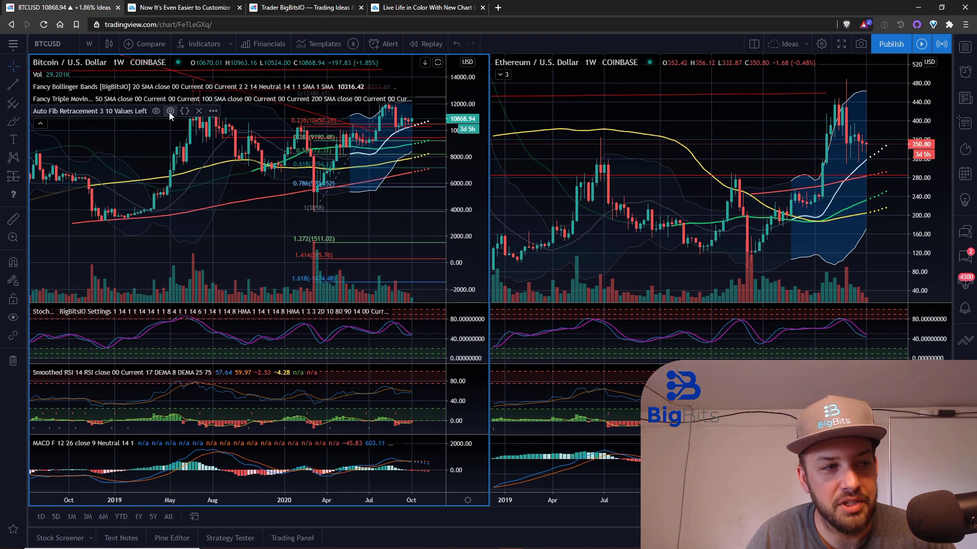
pyautogui.click(212, 111)
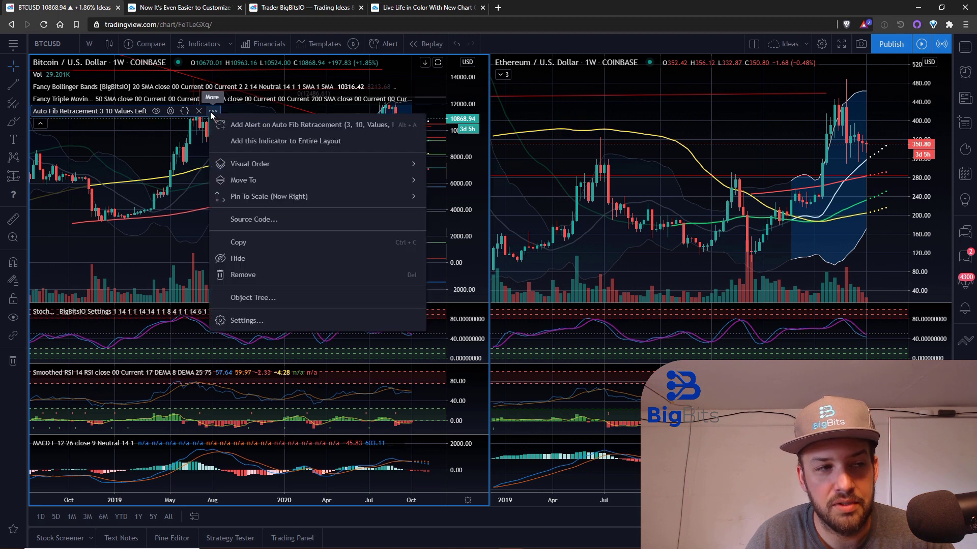
pyautogui.click(255, 143)
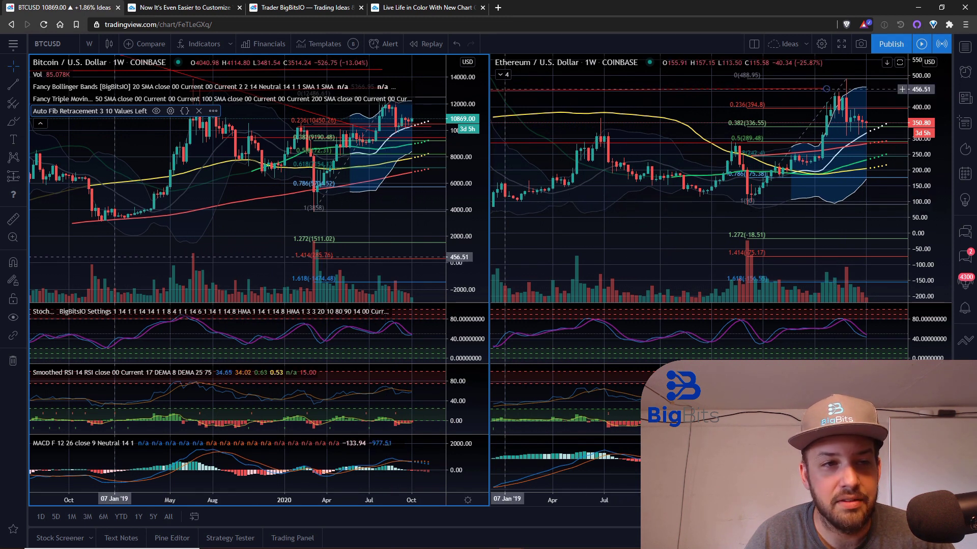
# Remove Auto Fib Retracement from both the Ethereum and Bitcoin charts and collapse their indicator legends.
pyautogui.click(542, 104)
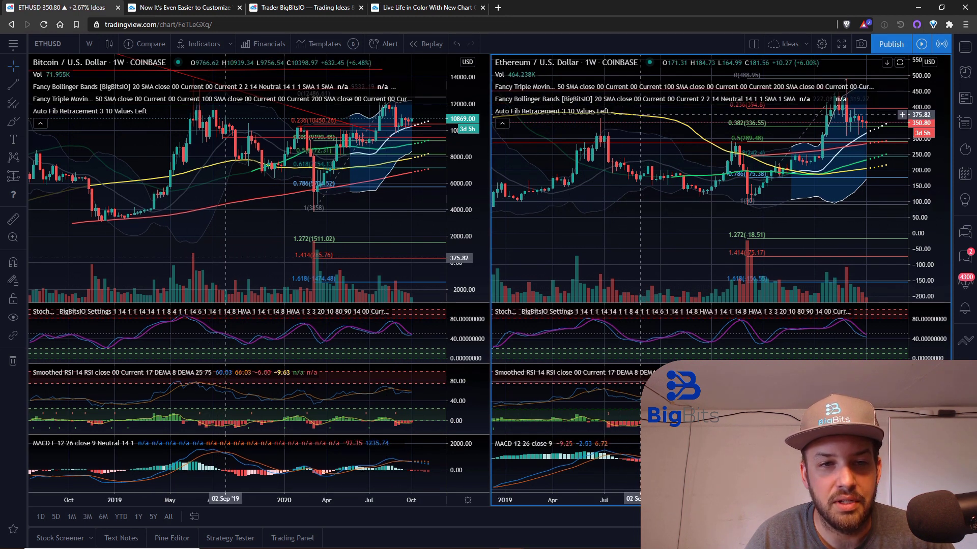
pyautogui.click(661, 111)
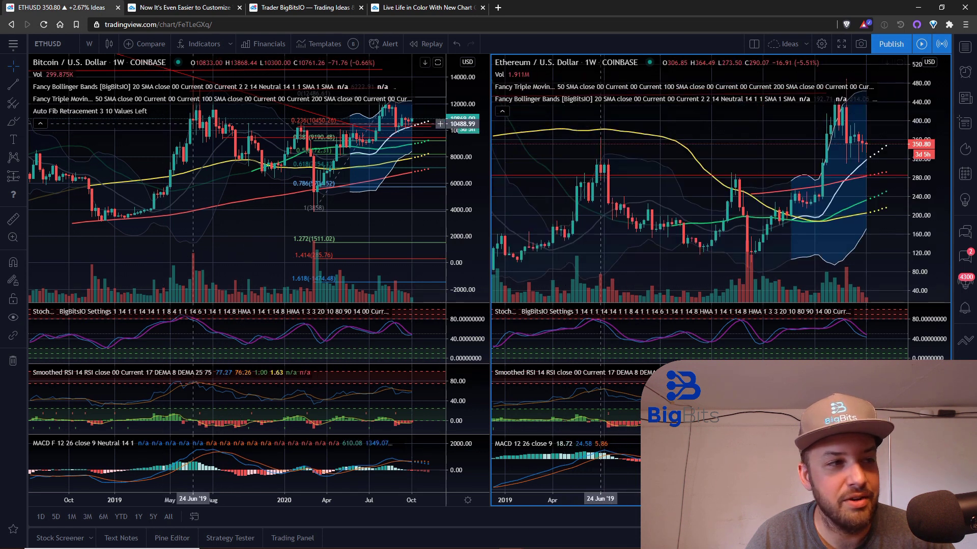
pyautogui.click(198, 111)
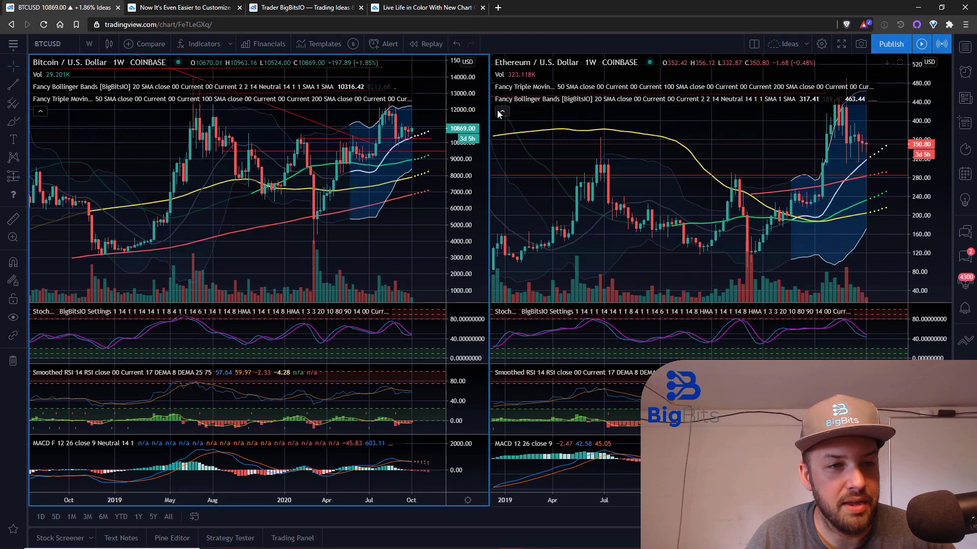
pyautogui.click(41, 112)
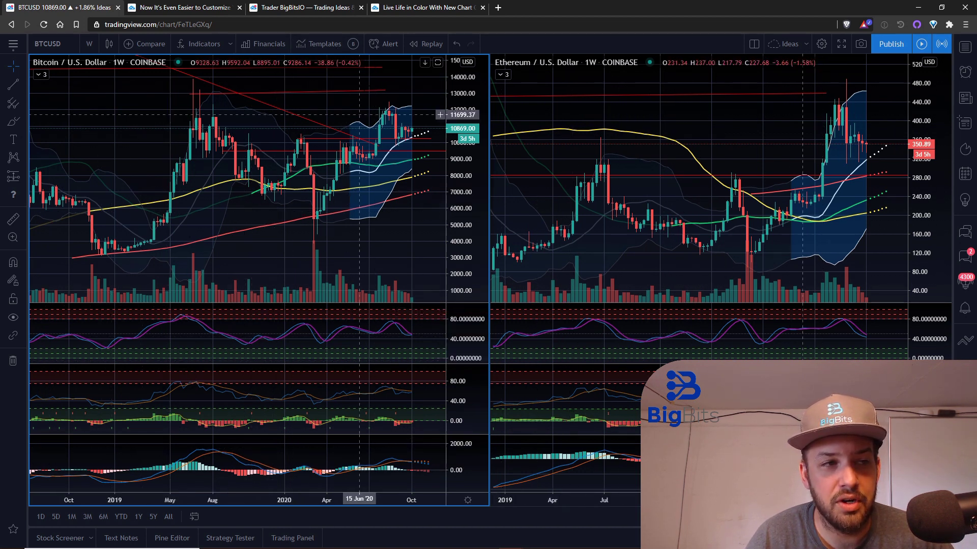
# Look through the saved and default indicator templates.
pyautogui.click(340, 50)
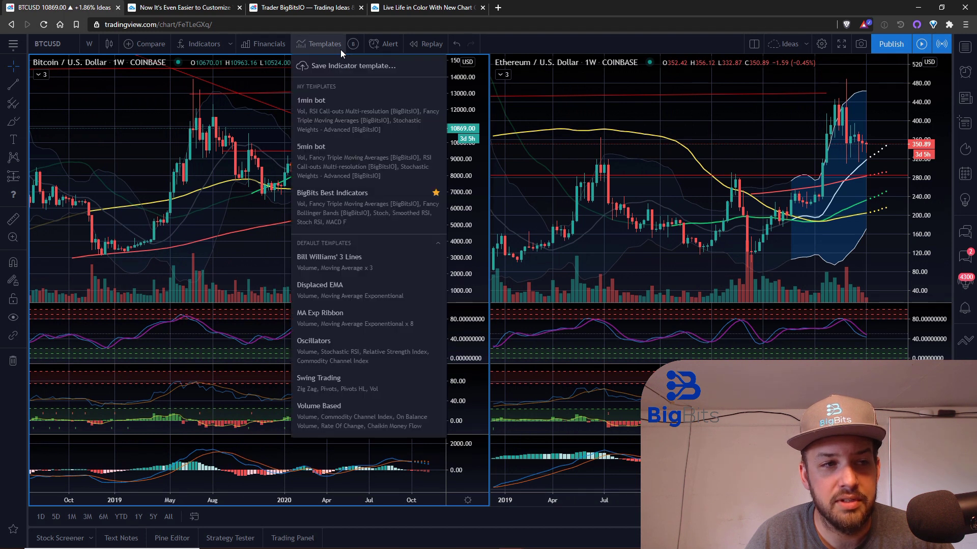
pyautogui.click(355, 159)
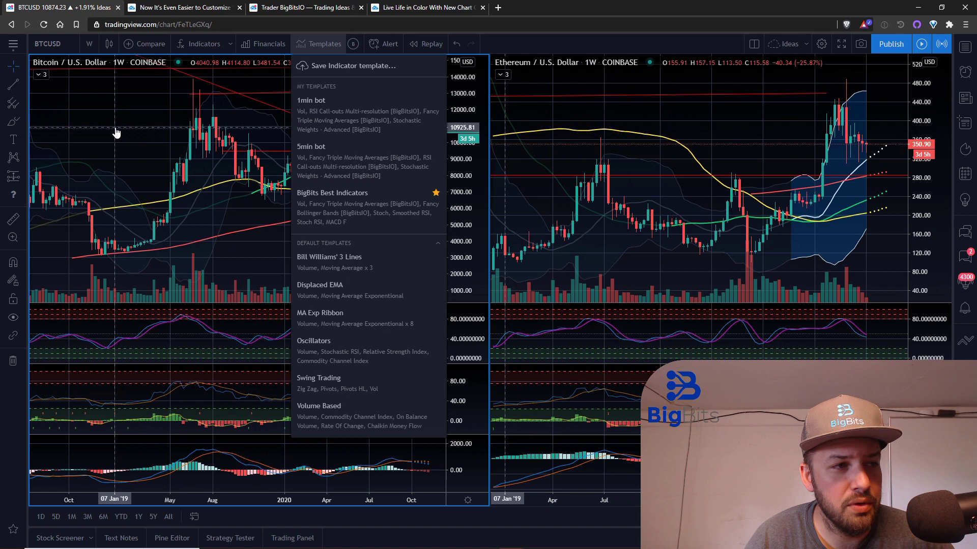
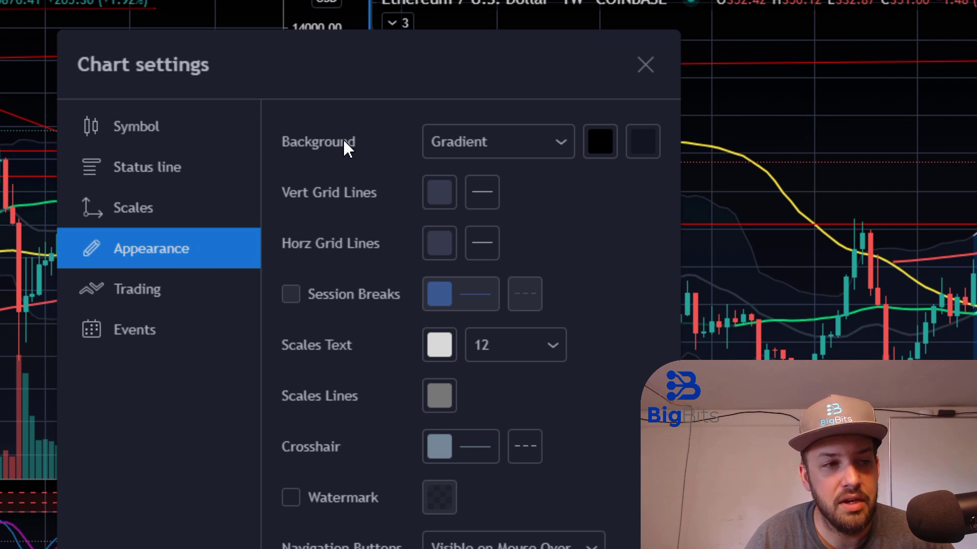
# Keep the Bitcoin chart's background type as Gradient and set its first colour to yellow after trying blue.
pyautogui.click(560, 143)
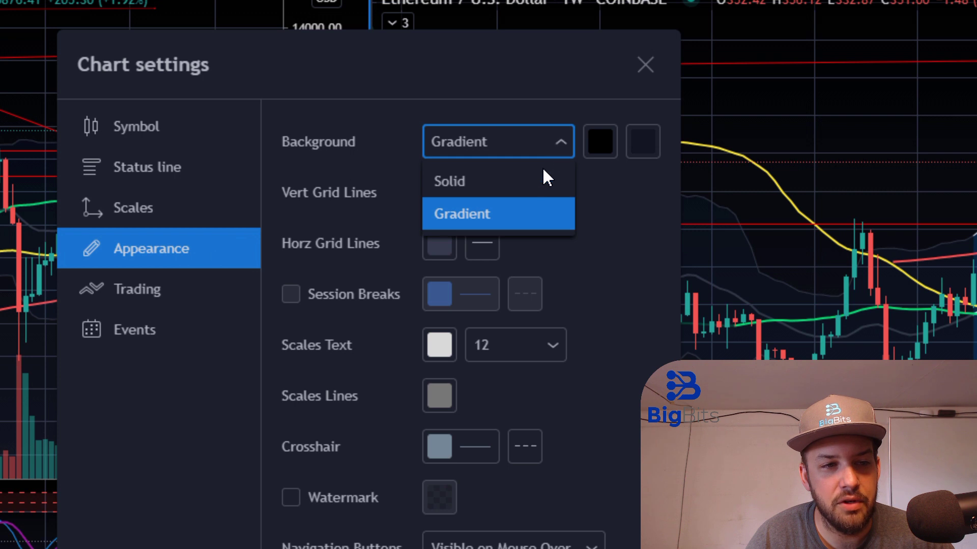
pyautogui.click(563, 146)
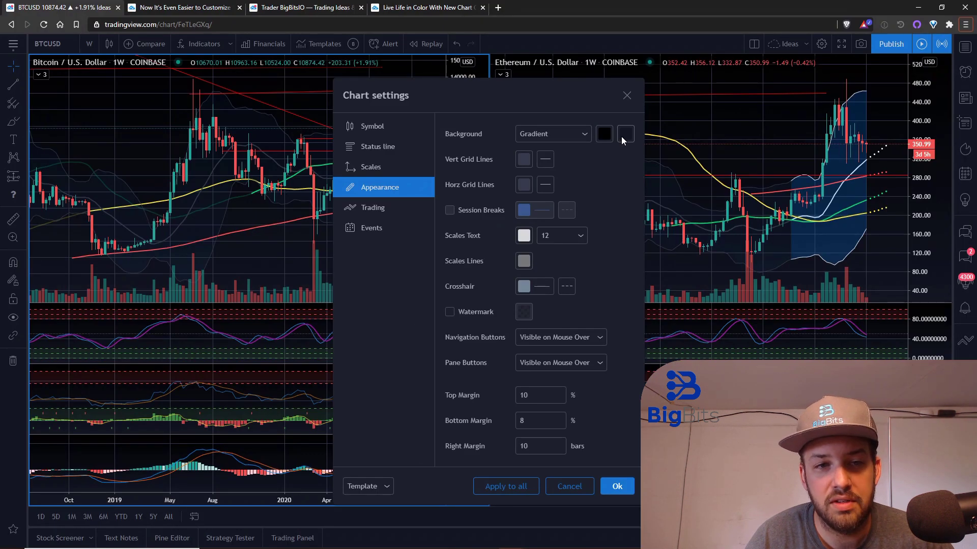
pyautogui.click(610, 136)
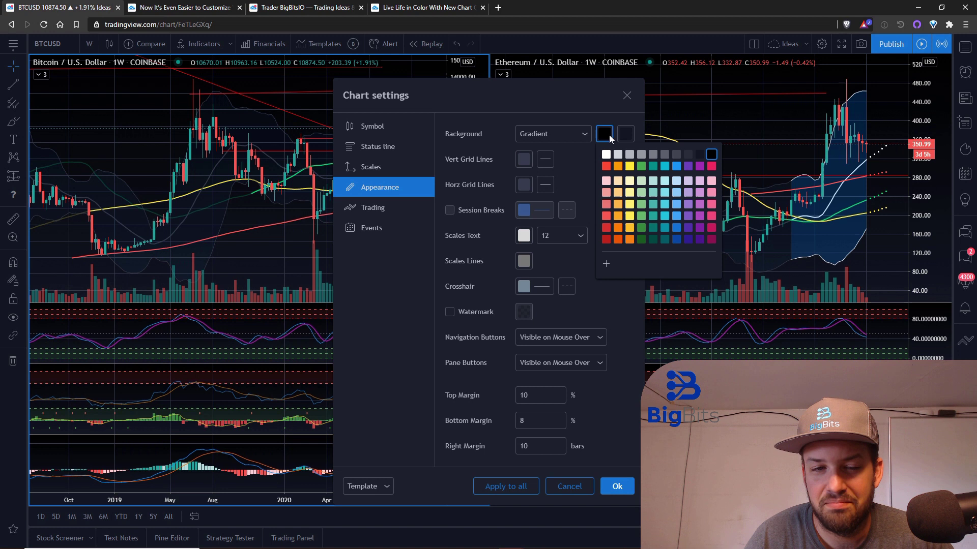
pyautogui.click(629, 166)
pyautogui.click(675, 167)
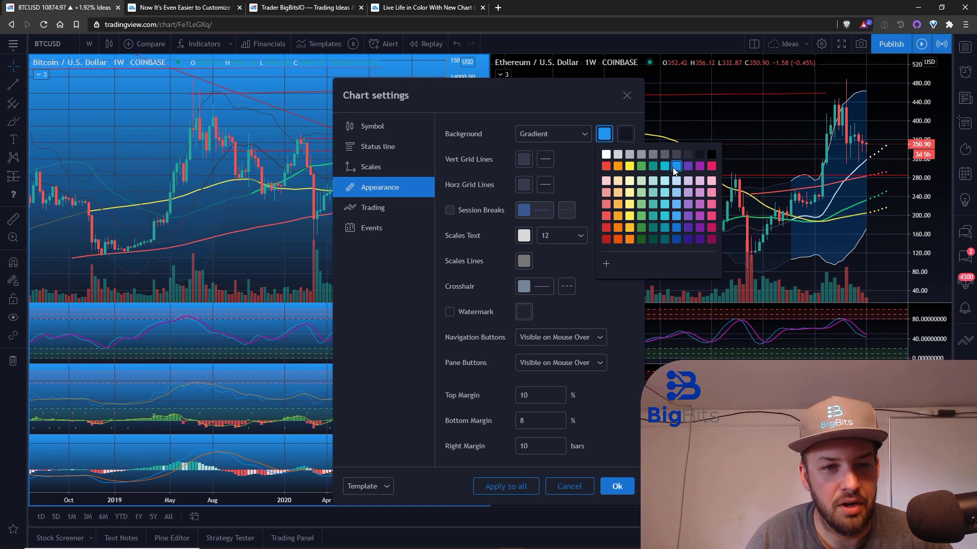
pyautogui.click(629, 166)
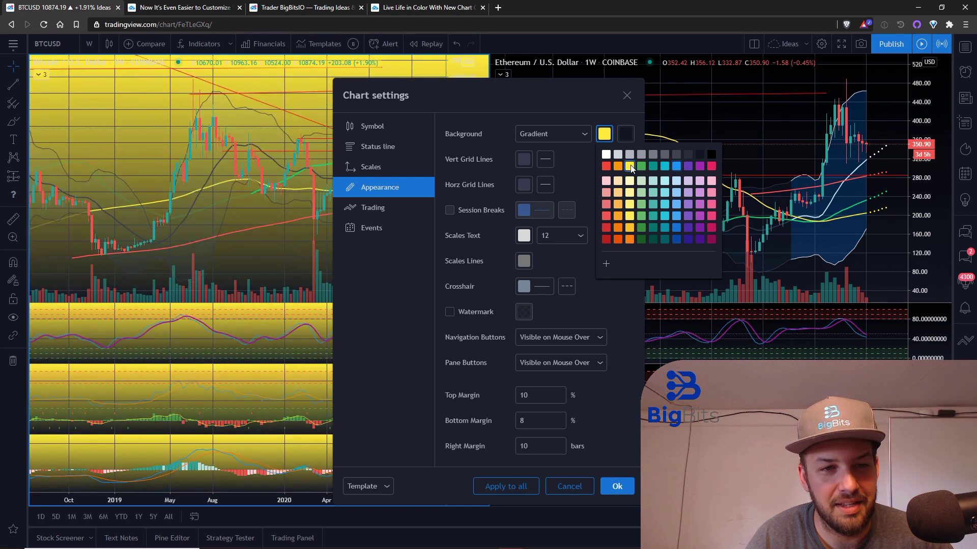
# Set the second colour of the Bitcoin chart's background gradient to blue and accept the chart settings.
pyautogui.click(626, 136)
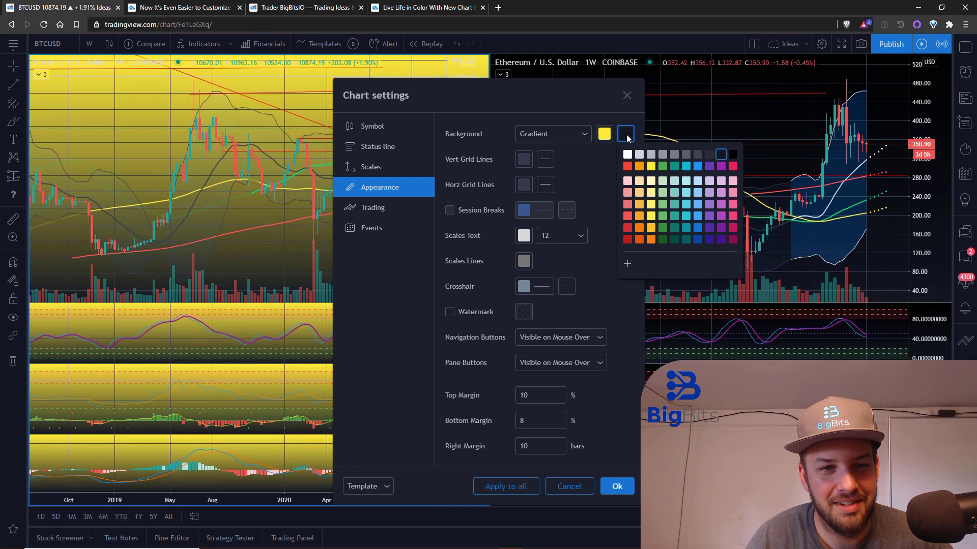
pyautogui.click(701, 165)
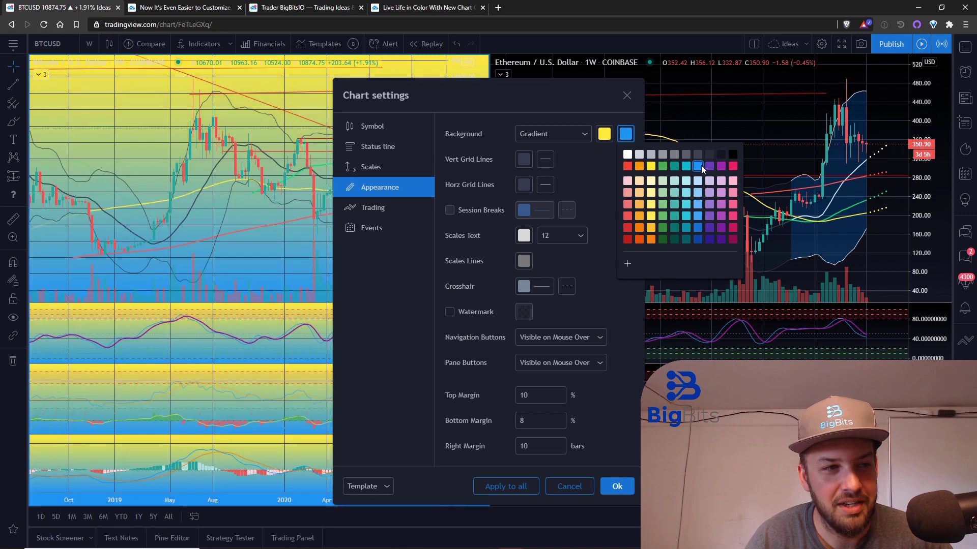
pyautogui.click(602, 284)
pyautogui.click(617, 487)
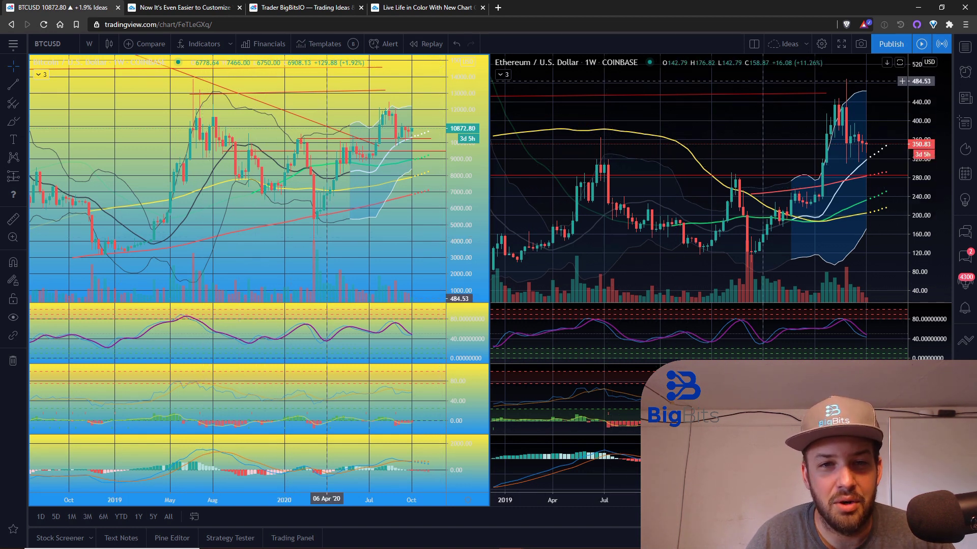
# Set the Bitcoin chart's gradient background to black for the first colour and very dark grey-blue #131722 for the second.
pyautogui.click(822, 45)
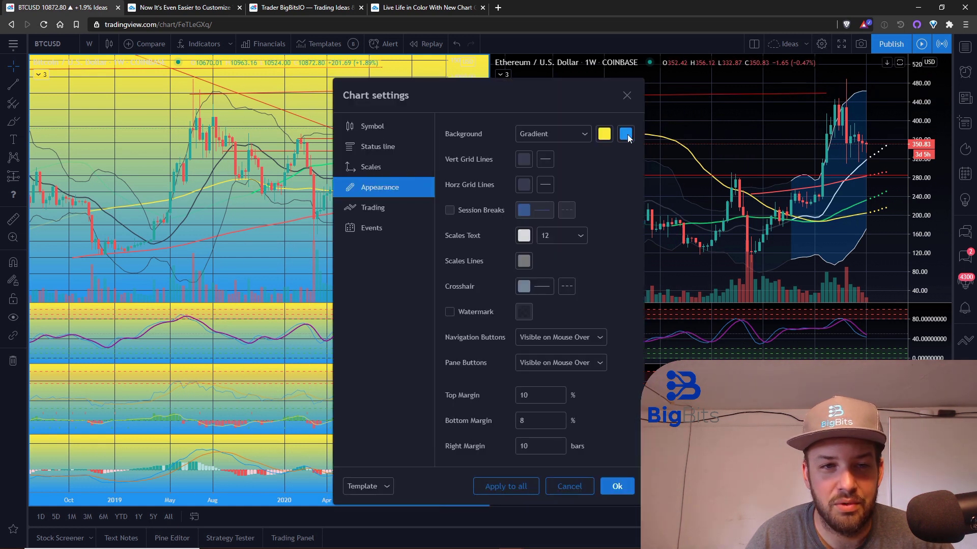
pyautogui.click(604, 134)
pyautogui.click(711, 154)
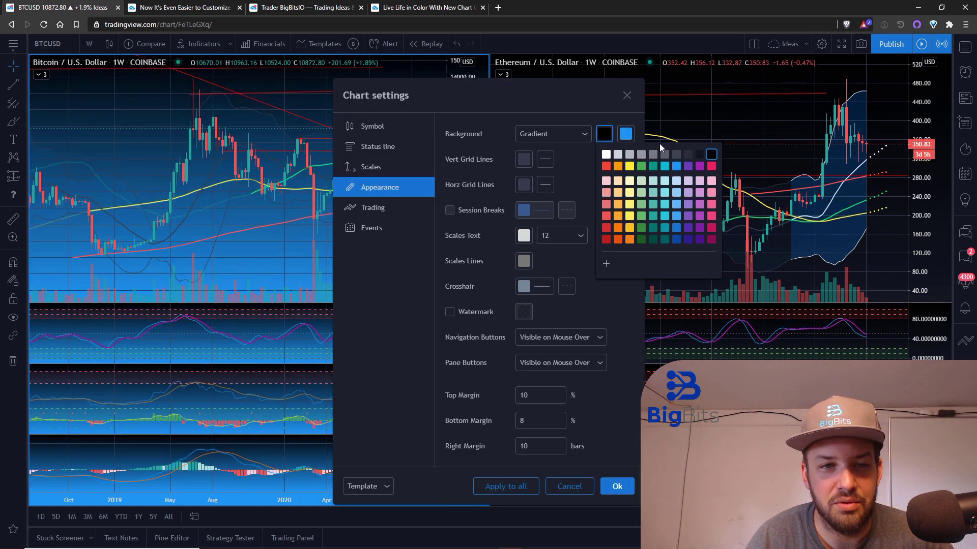
pyautogui.click(630, 138)
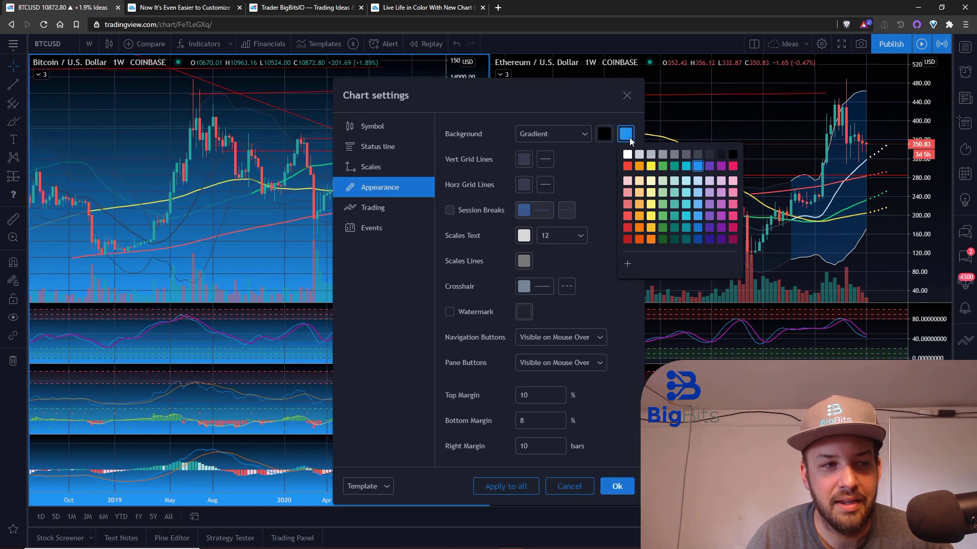
pyautogui.click(721, 154)
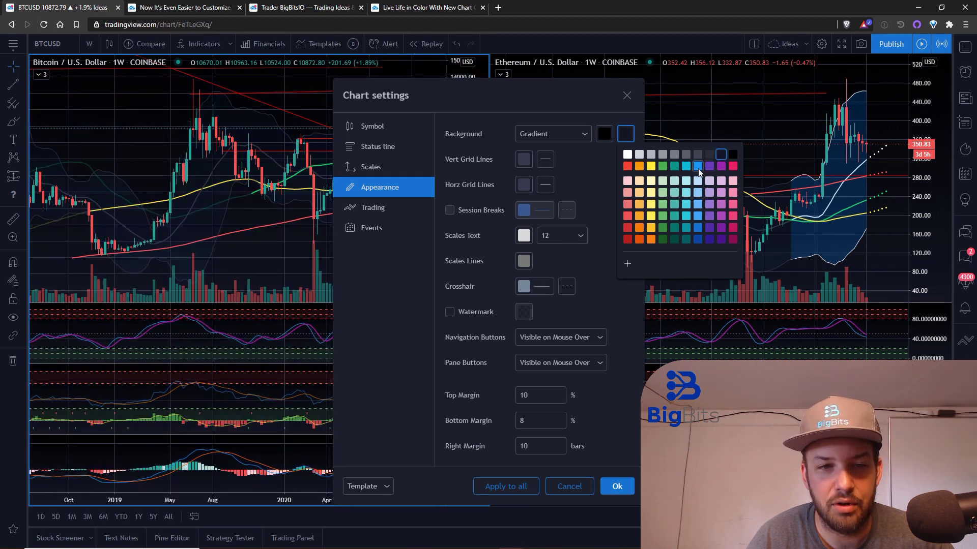
# Try the custom colour #0a0f1d as the second colour of the background gradient.
pyautogui.click(627, 263)
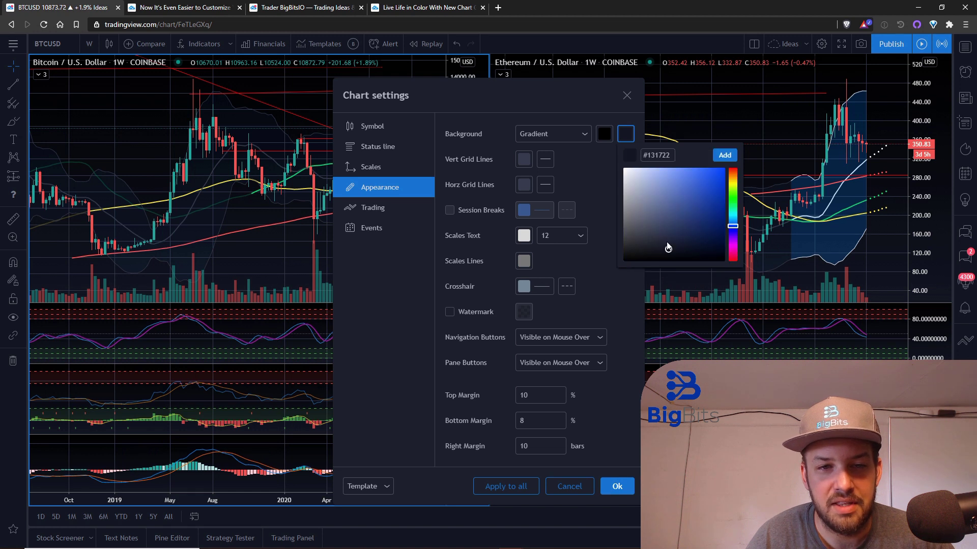
pyautogui.moveTo(667, 248)
pyautogui.mouseDown()
pyautogui.moveTo(686, 173)
pyautogui.moveTo(660, 237)
pyautogui.moveTo(643, 233)
pyautogui.moveTo(624, 170)
pyautogui.moveTo(606, 154)
pyautogui.moveTo(690, 252)
pyautogui.mouseUp()
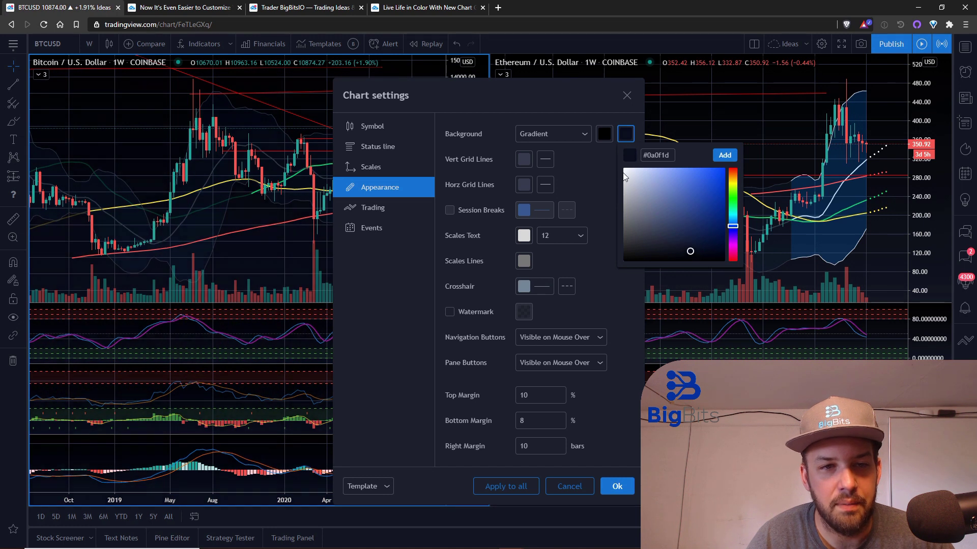
pyautogui.click(625, 134)
# Set the gradient's second colour to the very dark grey-blue palette swatch beside black and accept the chart settings.
pyautogui.click(625, 133)
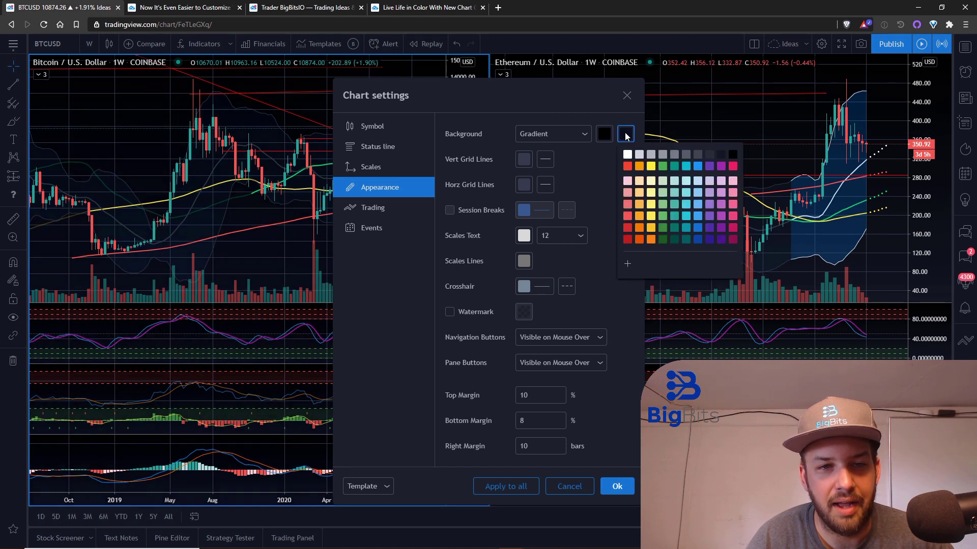
pyautogui.click(719, 155)
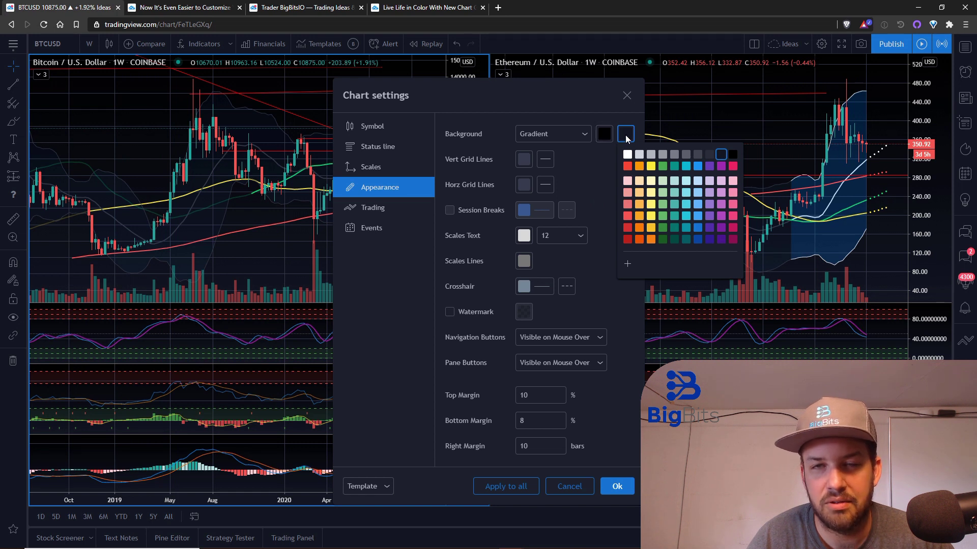
pyautogui.click(635, 405)
pyautogui.click(616, 487)
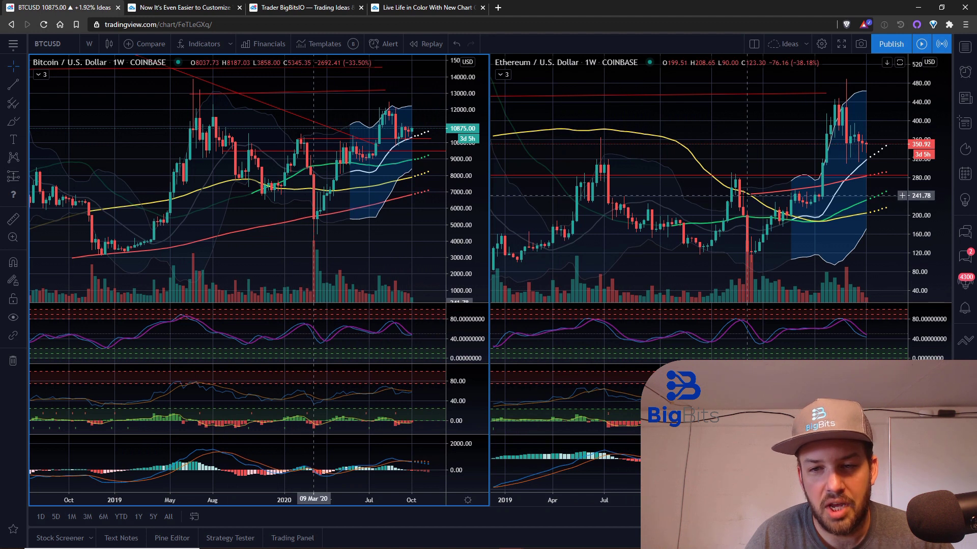